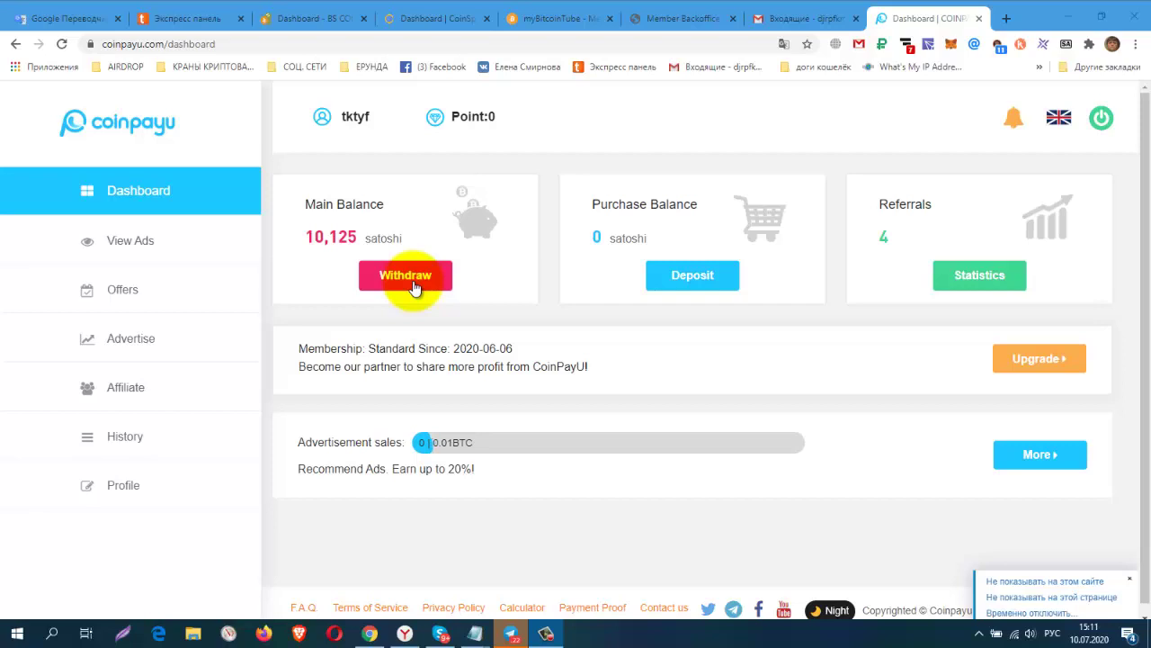
Step: Expand the ad viewing categories, and look at the Payeer option in the main balance's withdrawal form
left_click(146, 249)
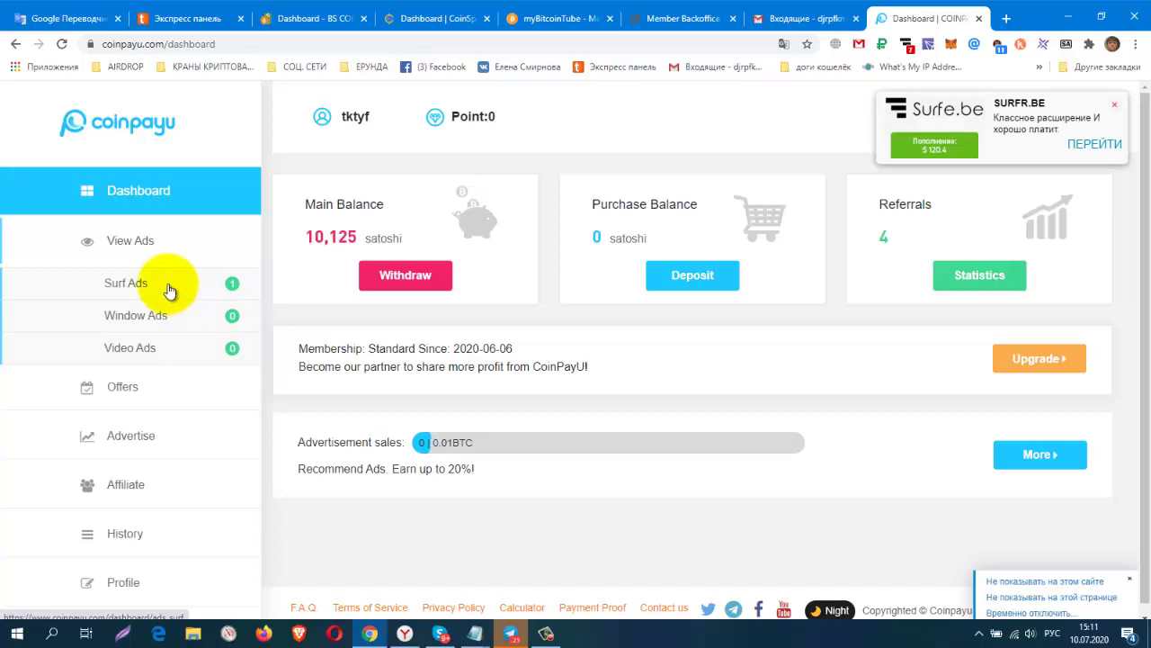
left_click(405, 285)
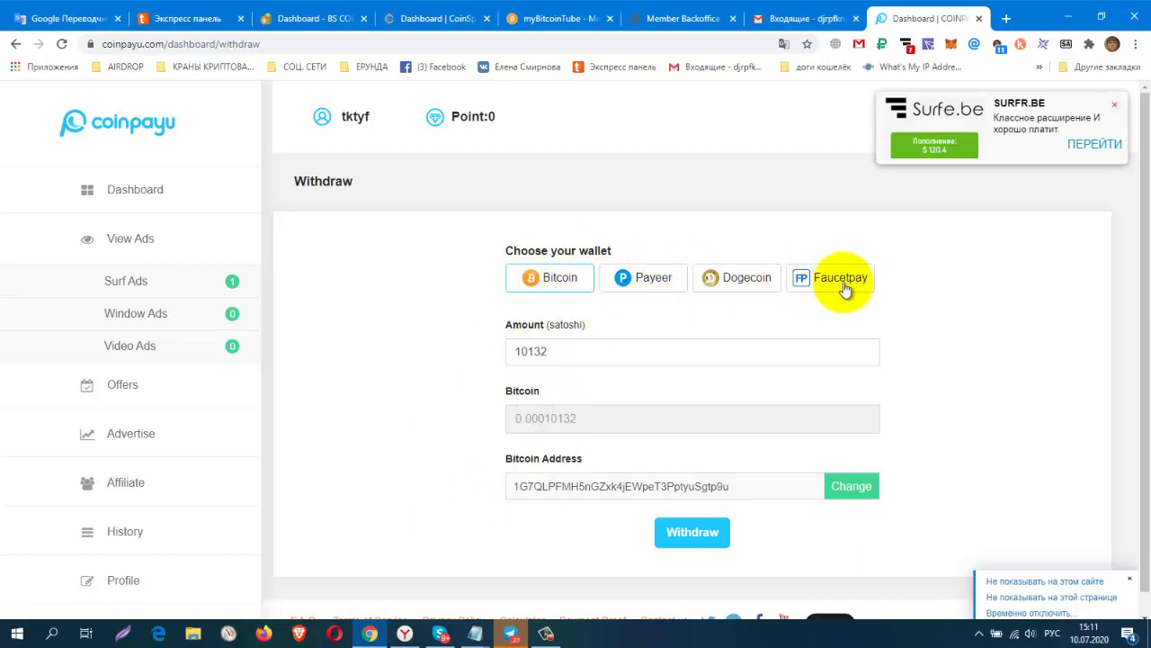
scroll(841, 293, "down", 1)
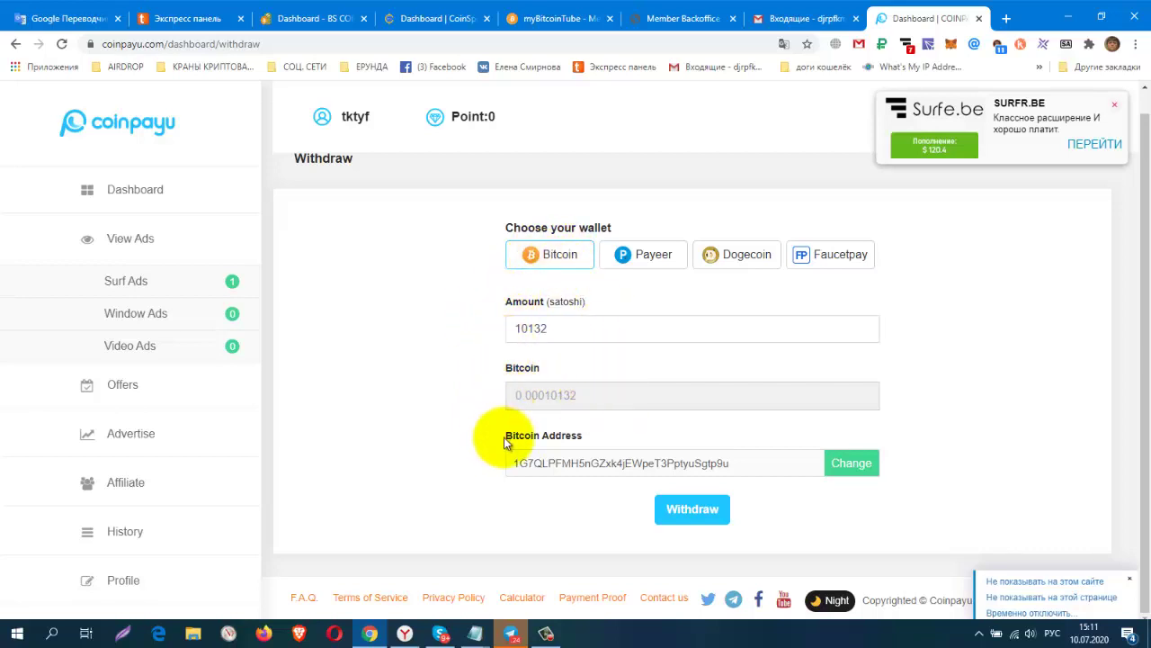
left_click(647, 256)
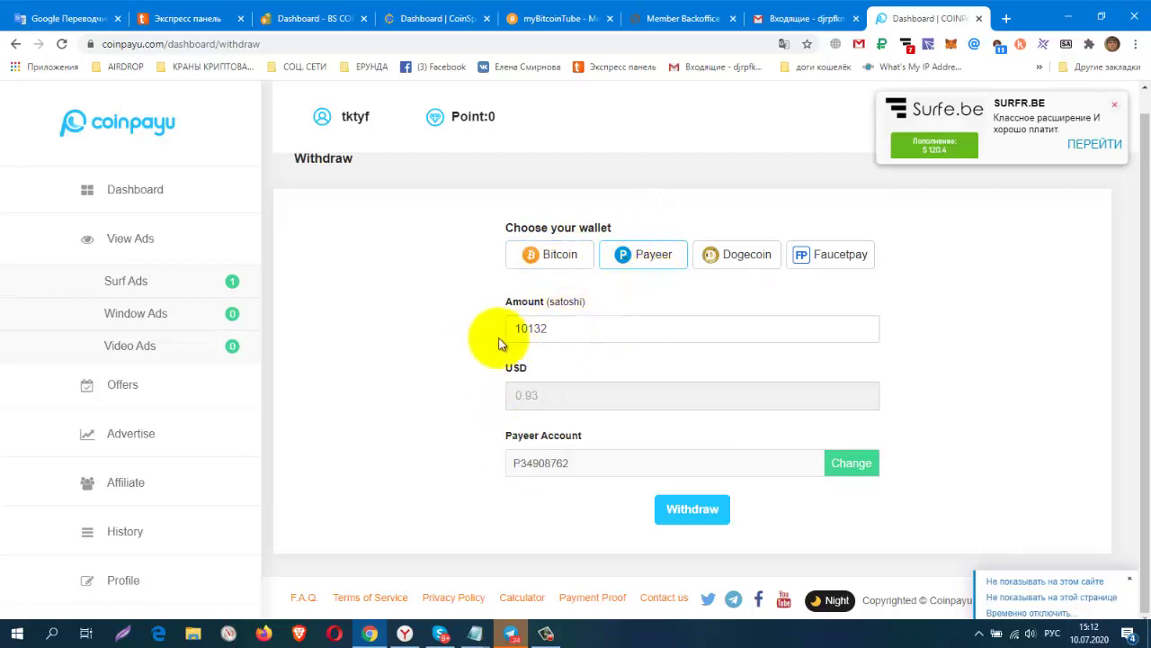
scroll(319, 326, "up", 1)
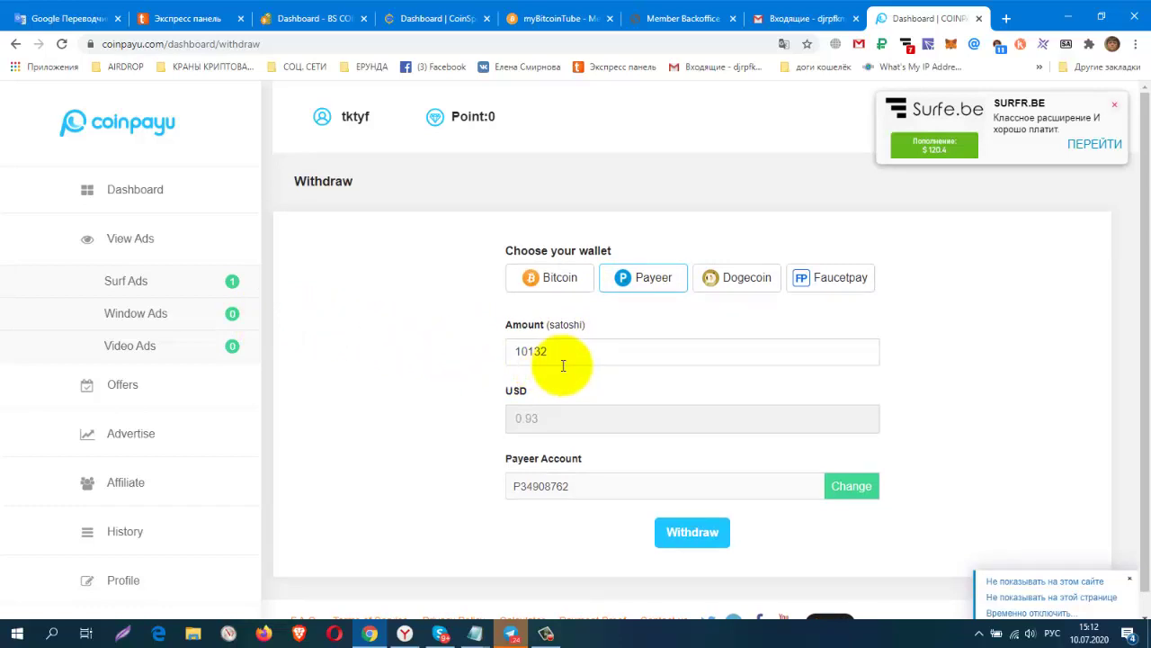
Step: Reopen the withdrawal form from the dashboard and examine the Payeer, Dogecoin and Faucetpay wallet options
left_click(146, 192)
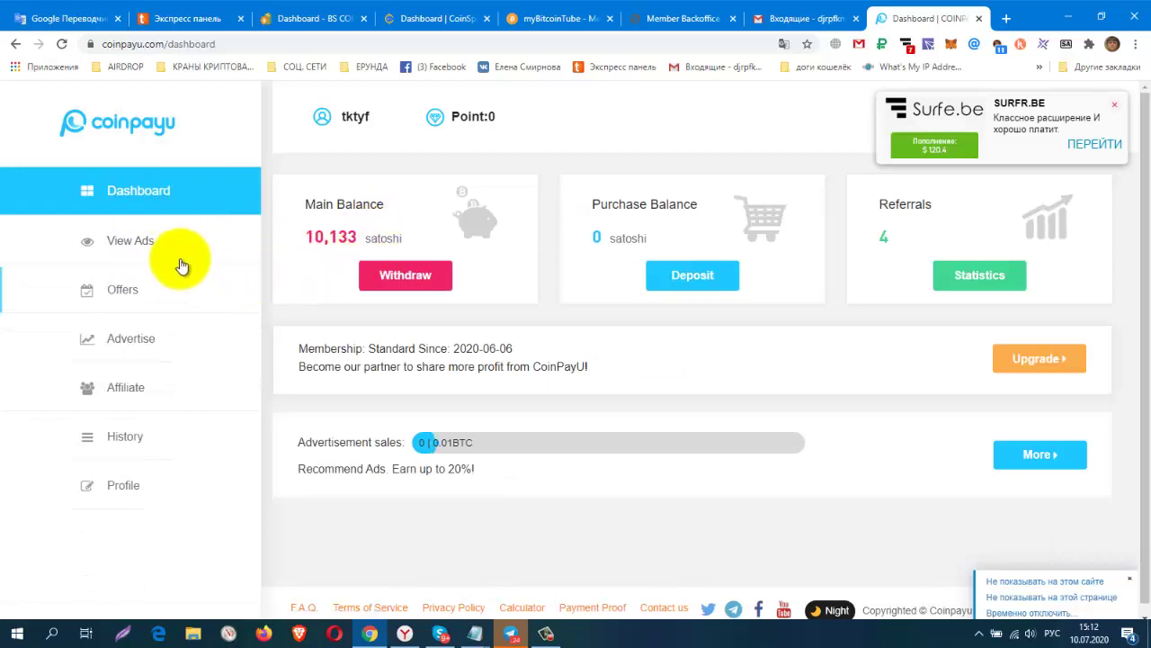
left_click(429, 284)
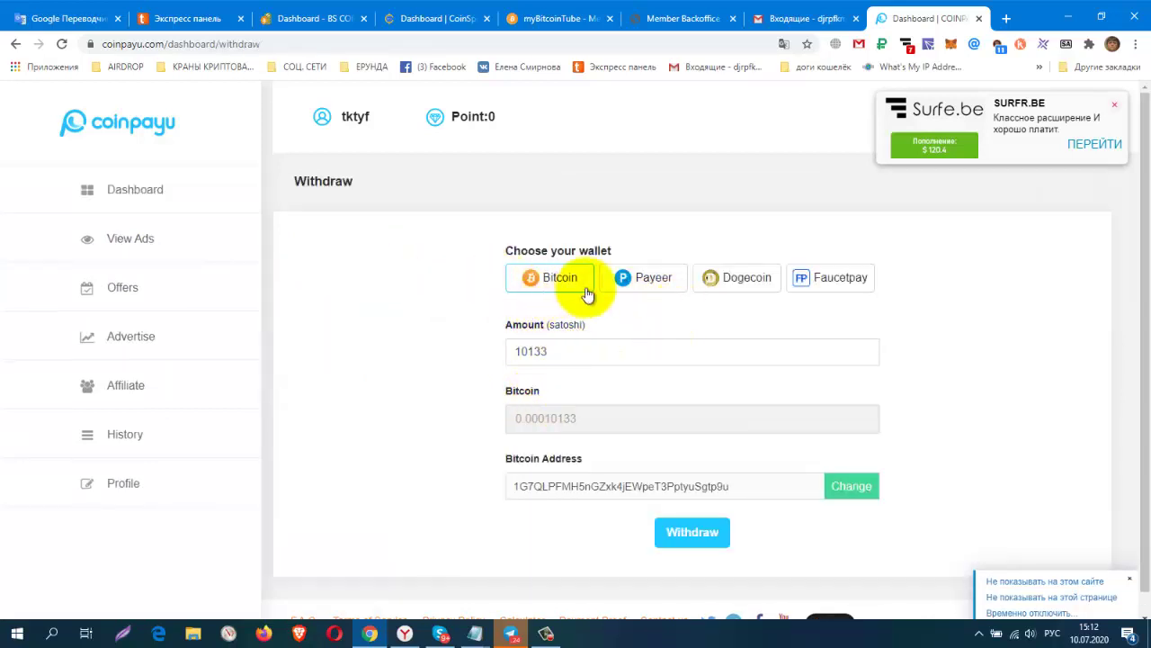
left_click(641, 280)
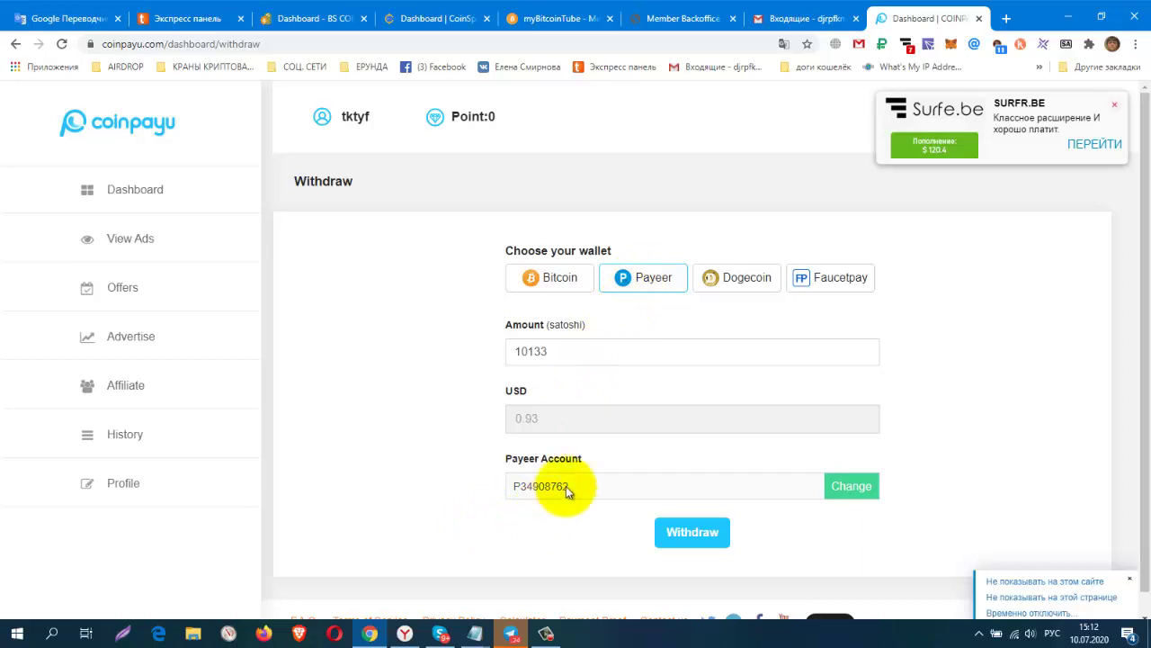
left_click(723, 288)
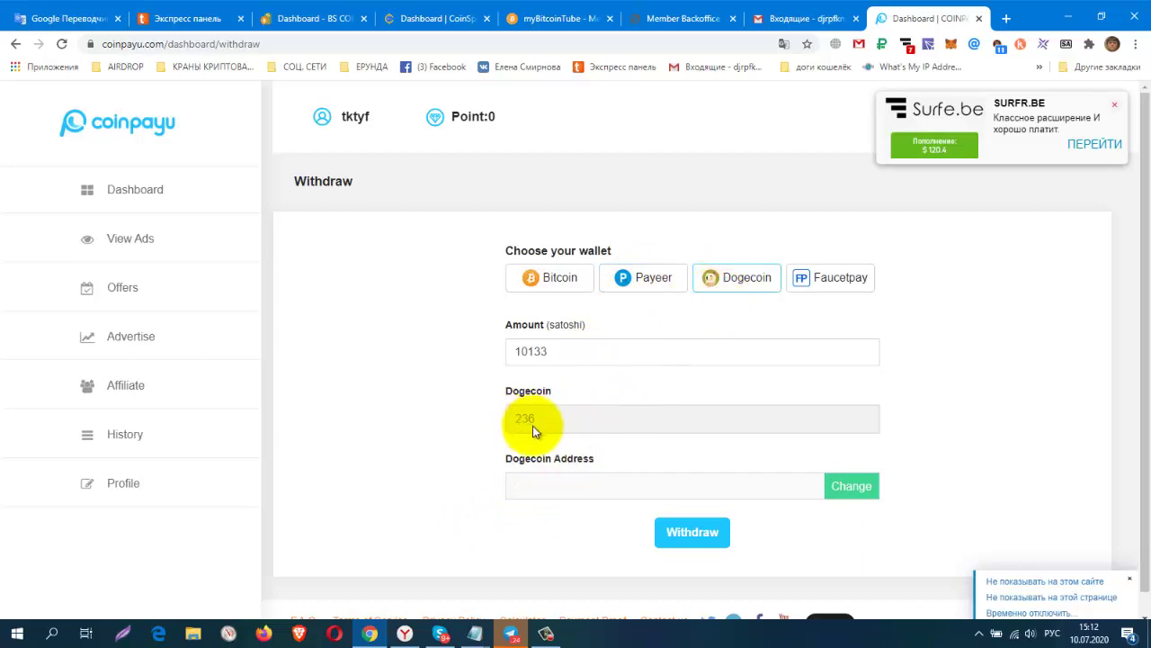
left_click(822, 283)
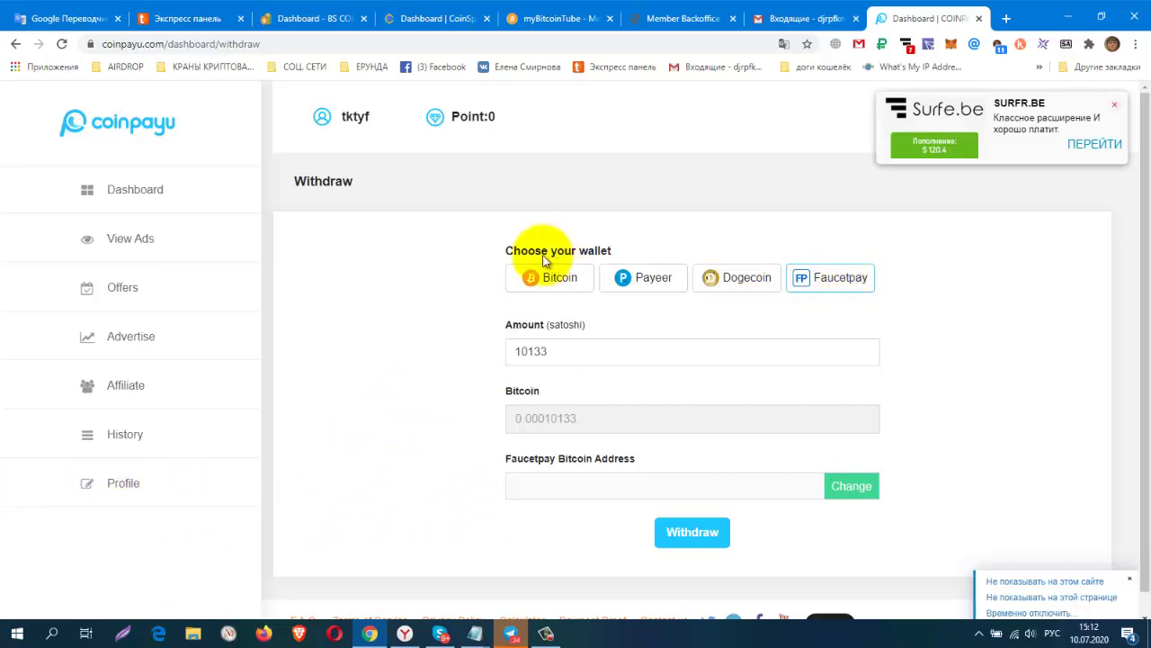
Step: Request a withdrawal of 10133 satoshi to the Payeer wallet
left_click(636, 276)
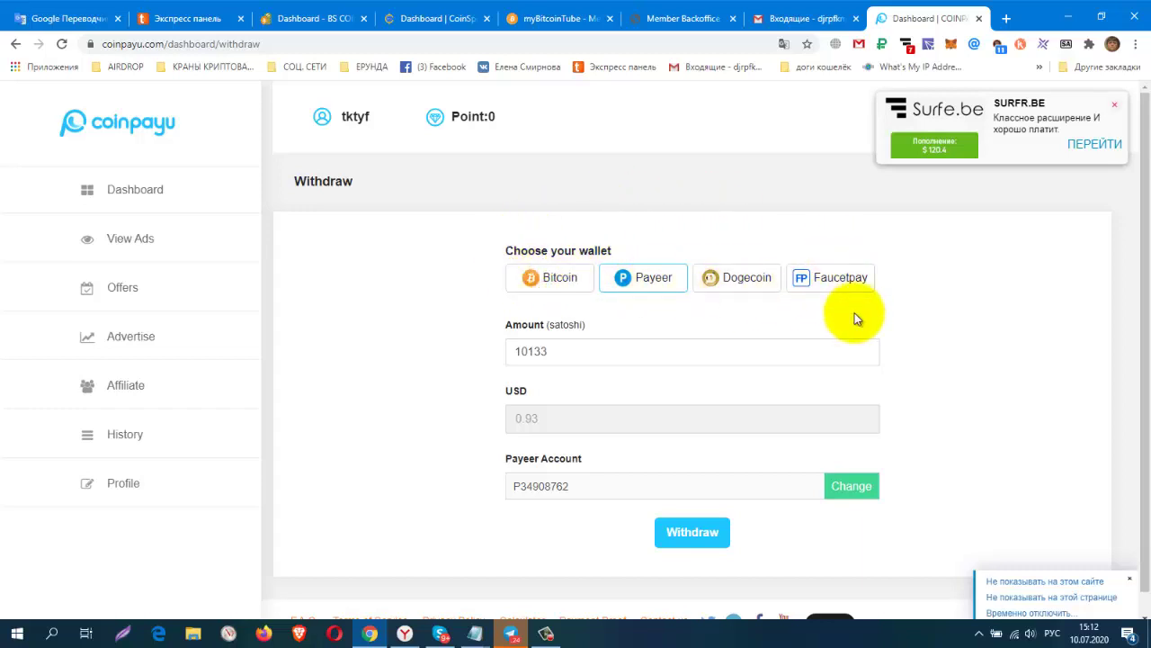
scroll(1063, 392, "down", 1)
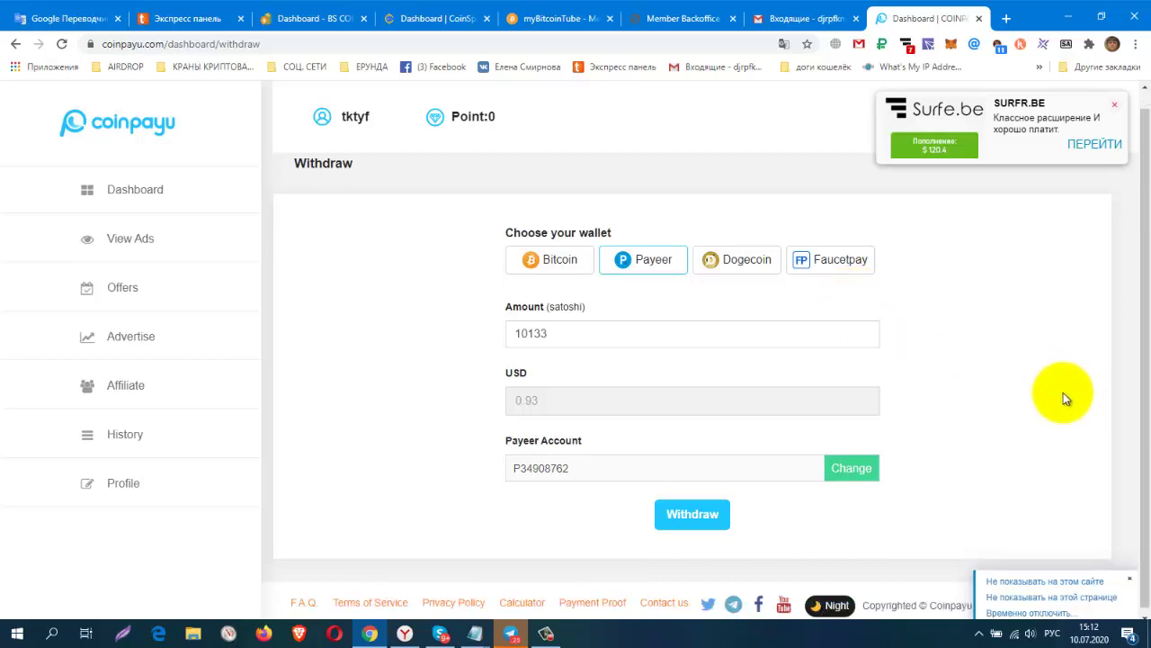
left_click(678, 512)
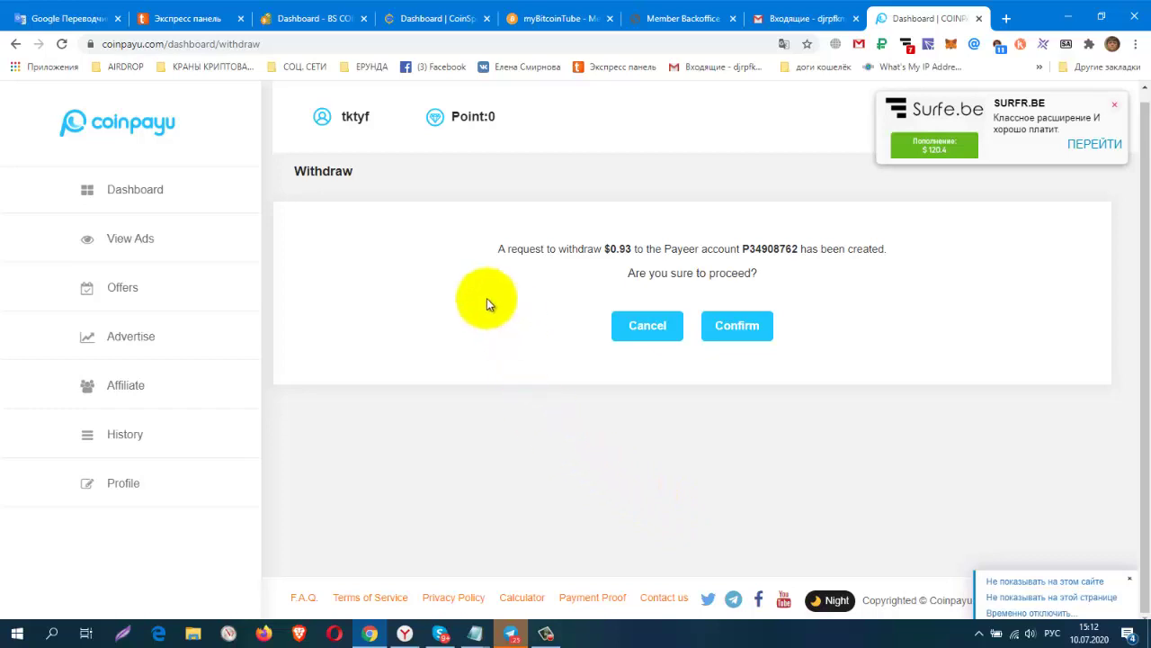
Step: Check the withdrawal request in a Russian translation and confirm it in the original language
right_click(958, 294)
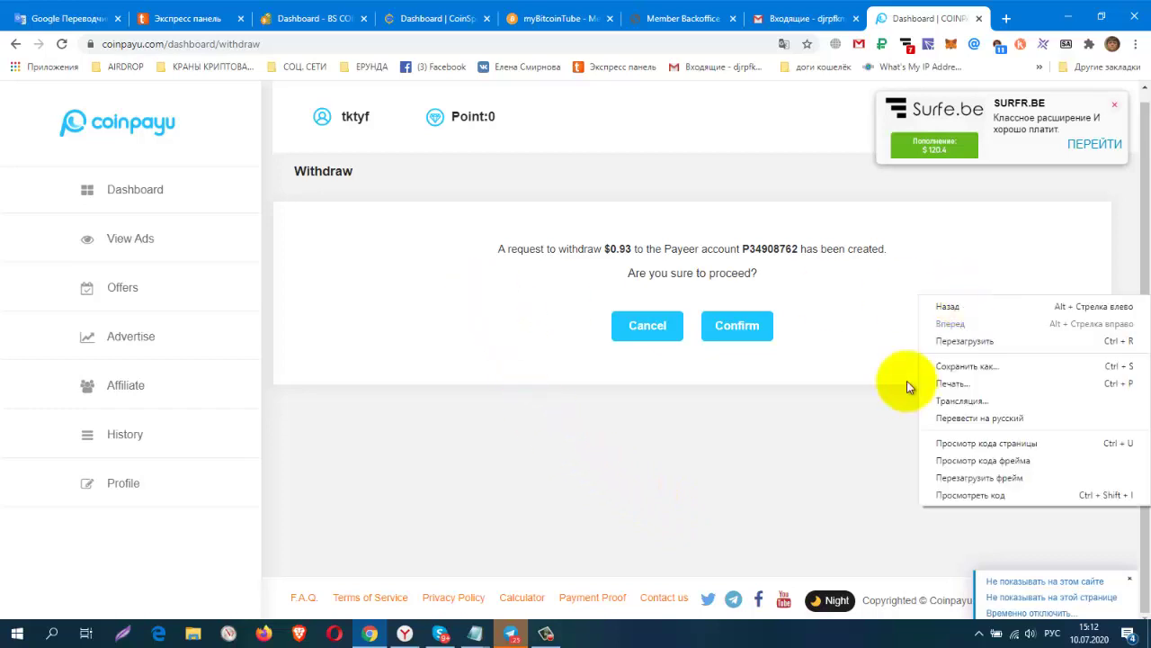
left_click(984, 417)
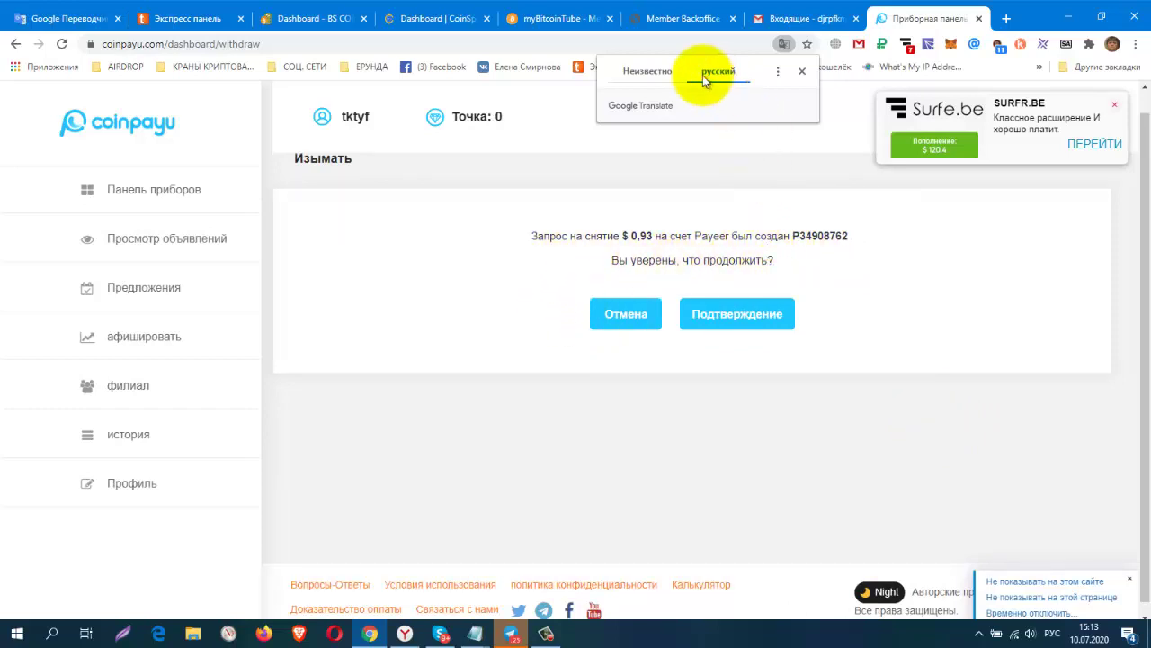
left_click(643, 72)
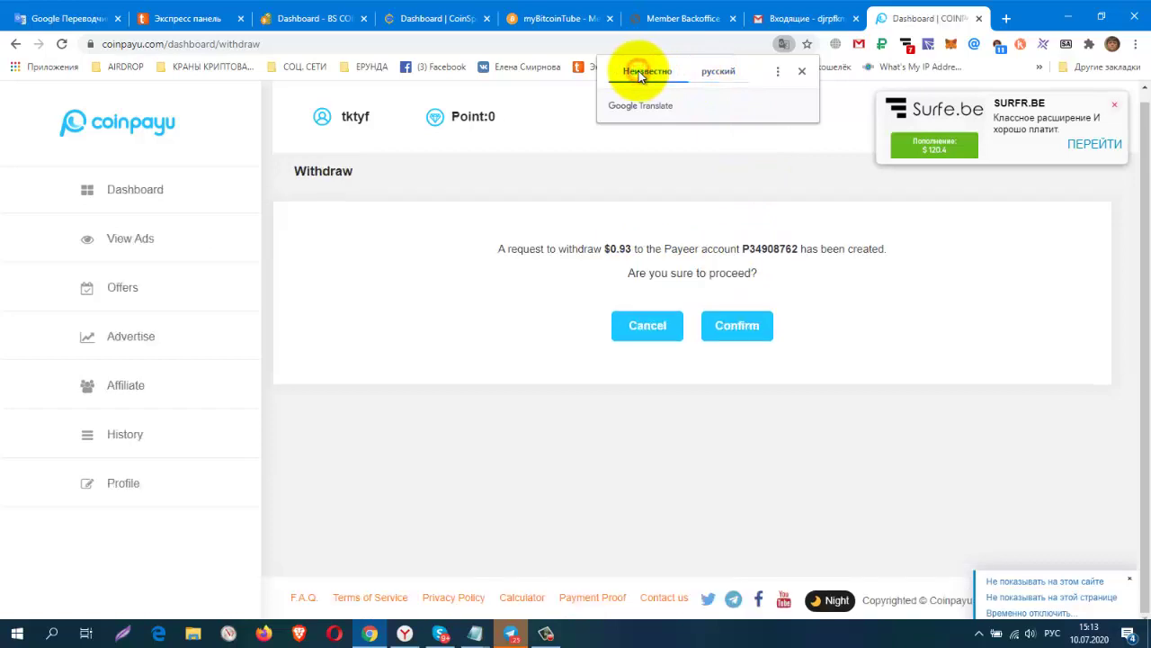
left_click(732, 331)
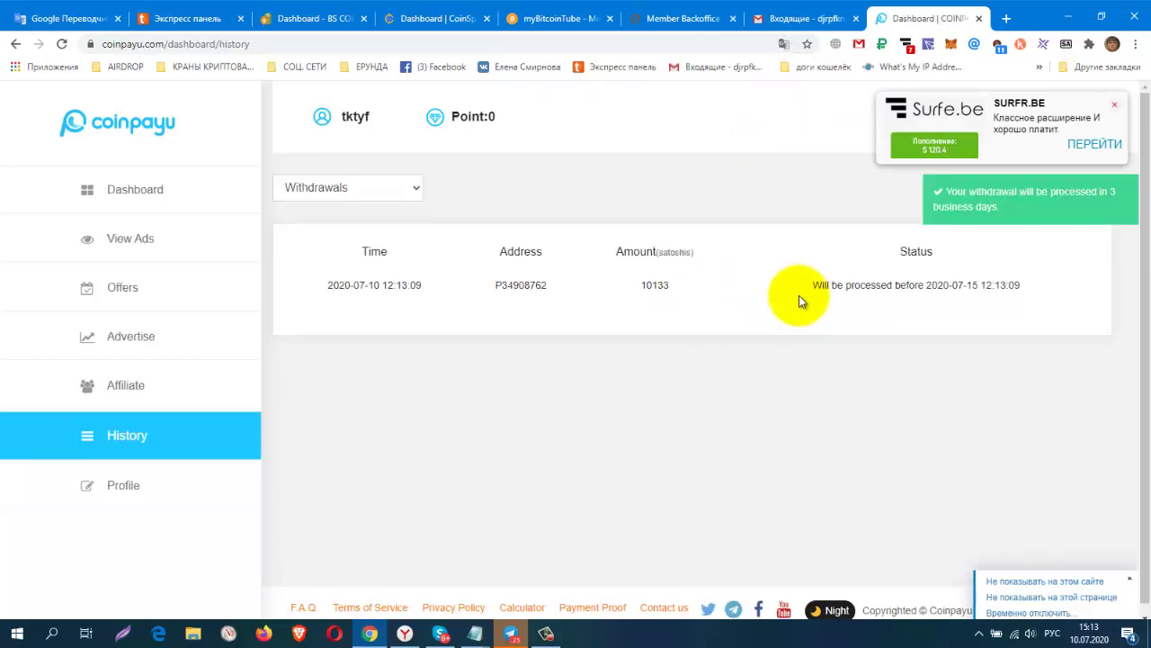
Step: Translate the withdrawal history page into Russian
right_click(941, 347)
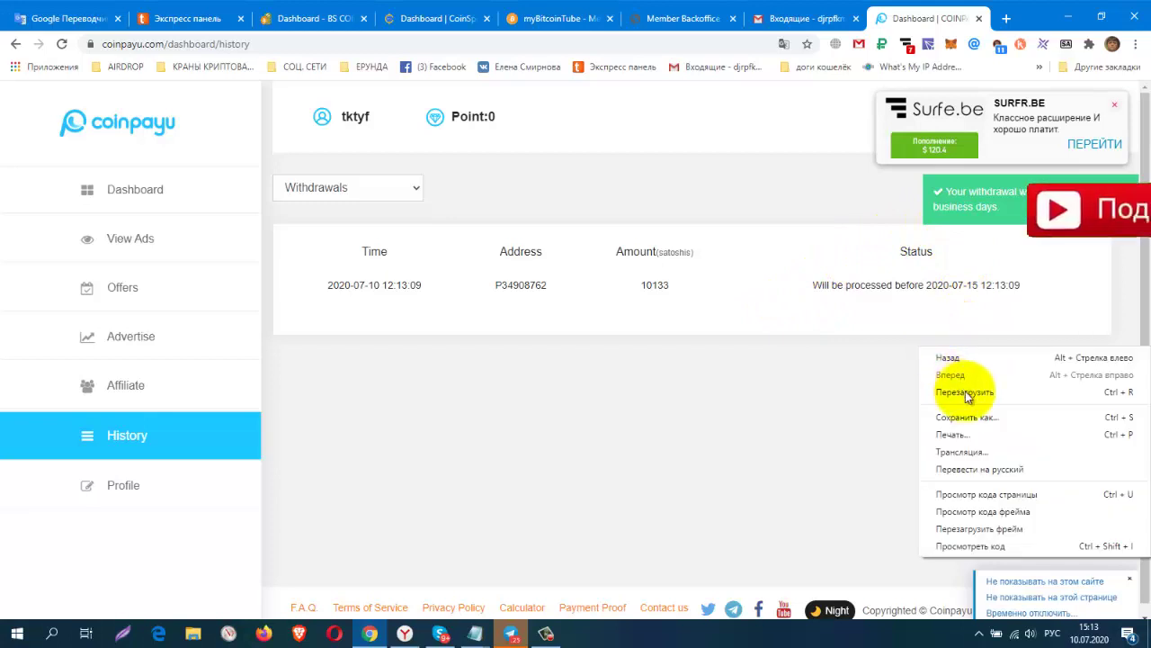
left_click(967, 468)
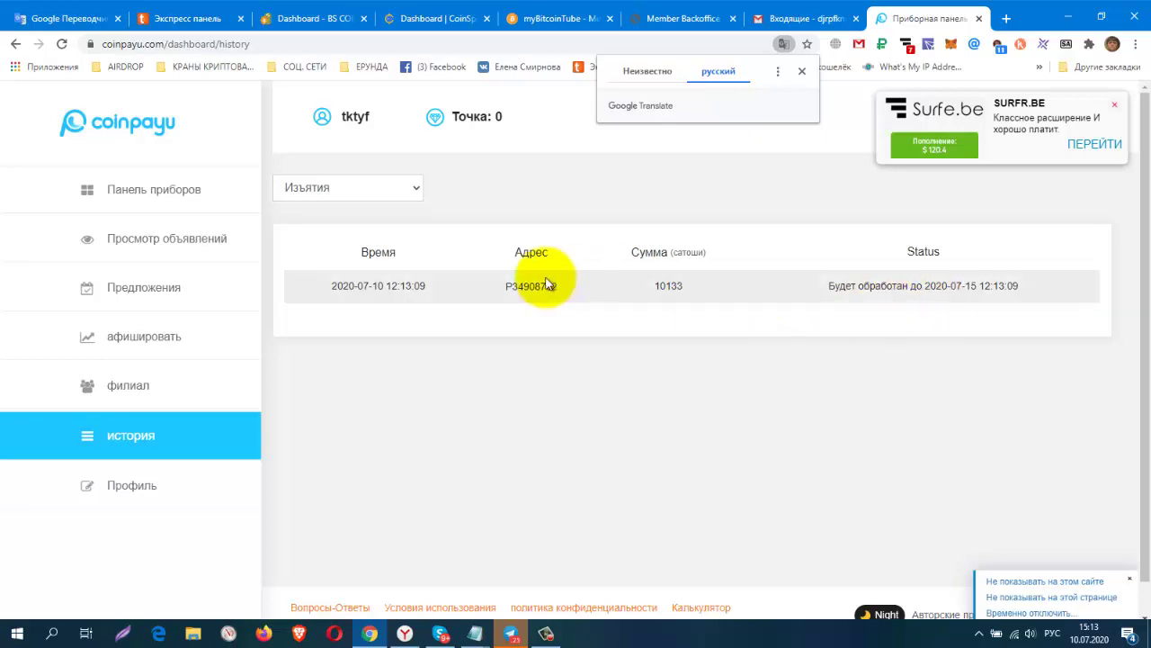
Step: Return to the dashboard and try to start another withdrawal from the main balance
left_click(149, 193)
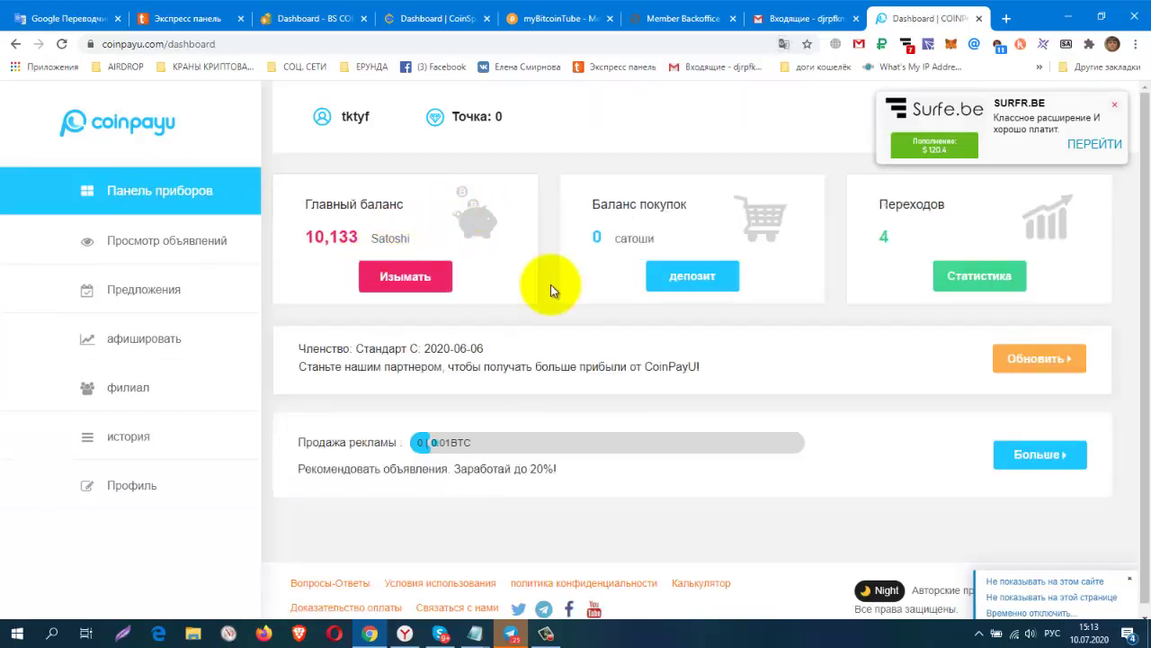
left_click(415, 278)
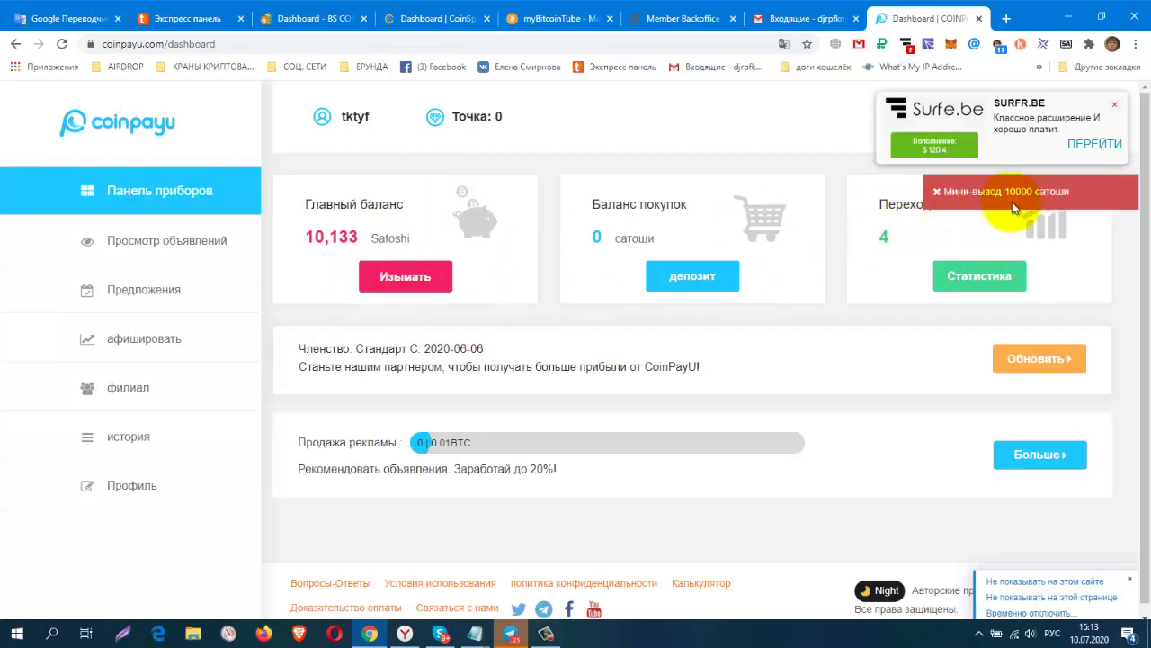
left_click(1052, 195)
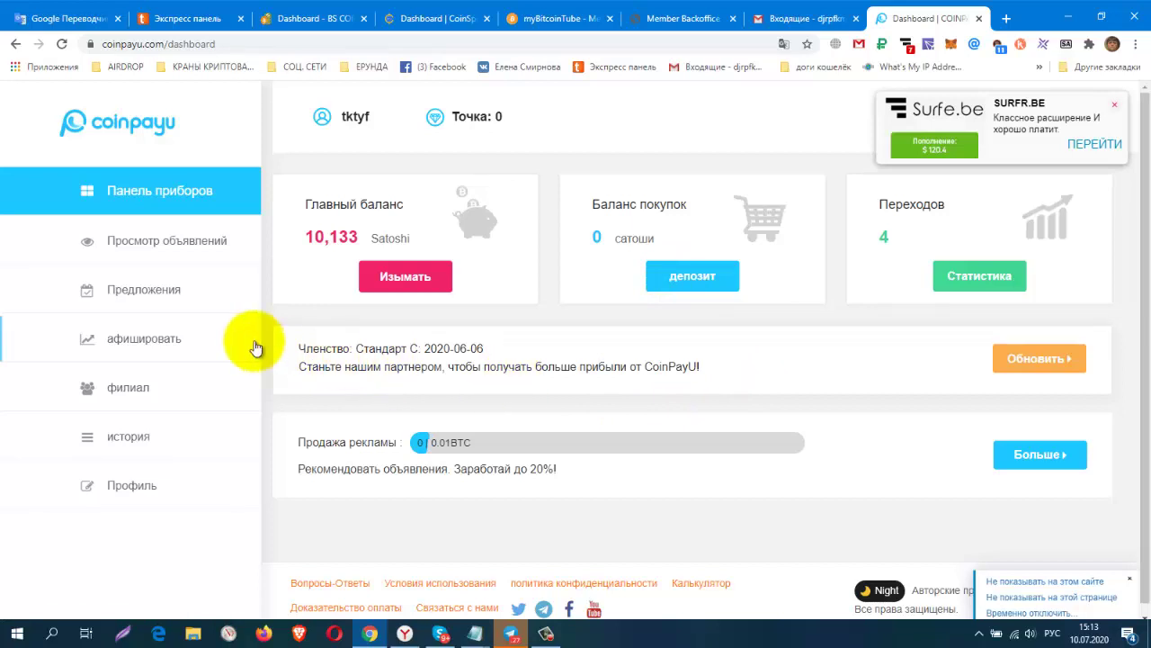
Step: Open the membership upgrade page, compare the account plans' rates and monthly prices, and return to the dashboard
left_click(1039, 357)
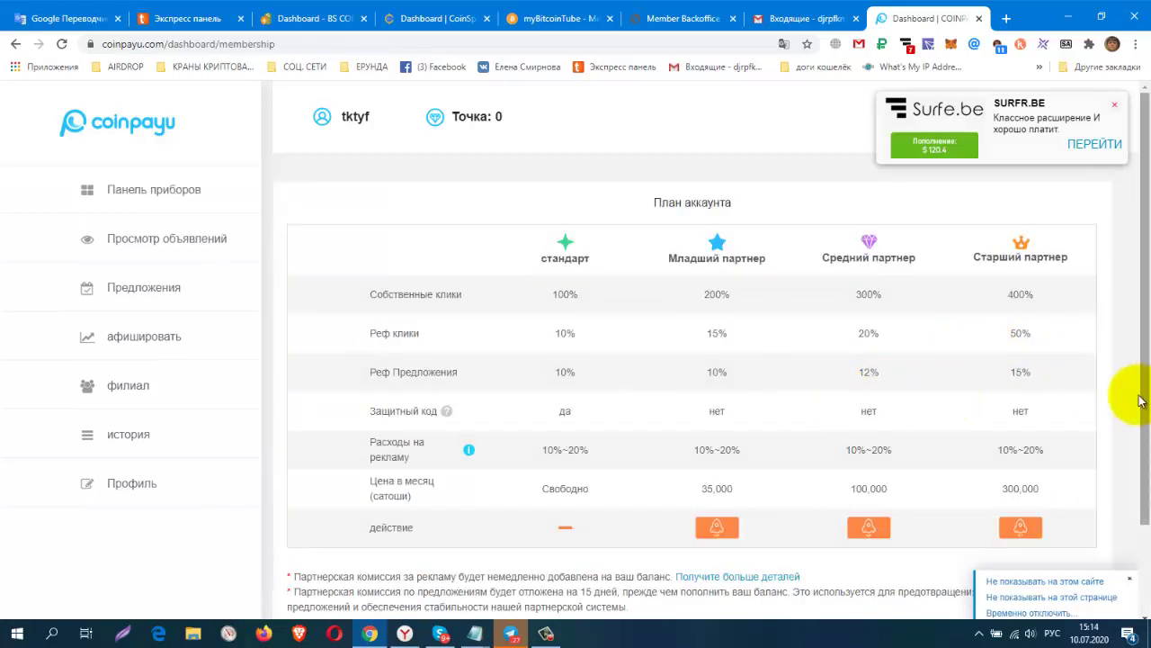
scroll(1136, 396, "down", 2)
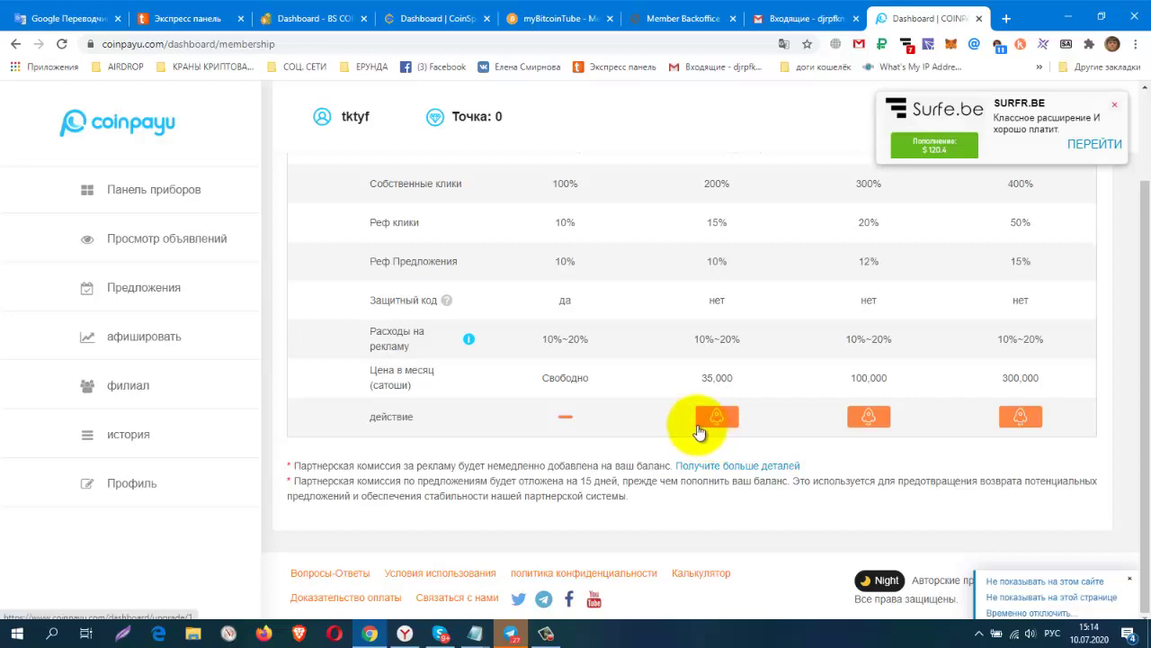
scroll(706, 435, "up", 2)
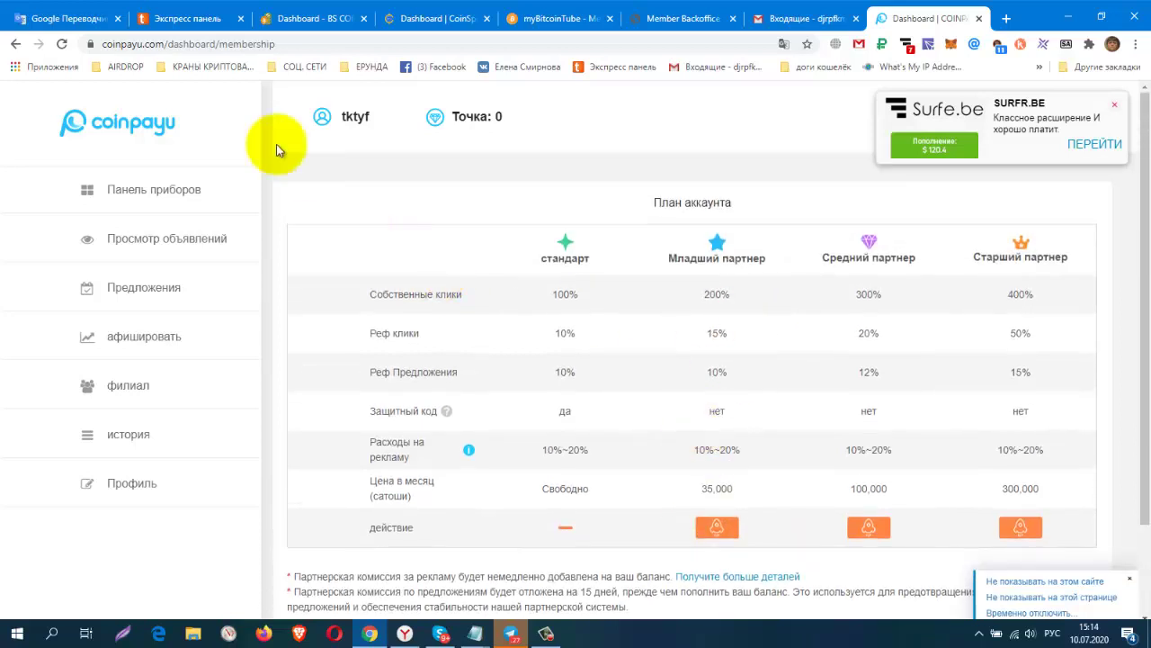
scroll(612, 339, "down", 2)
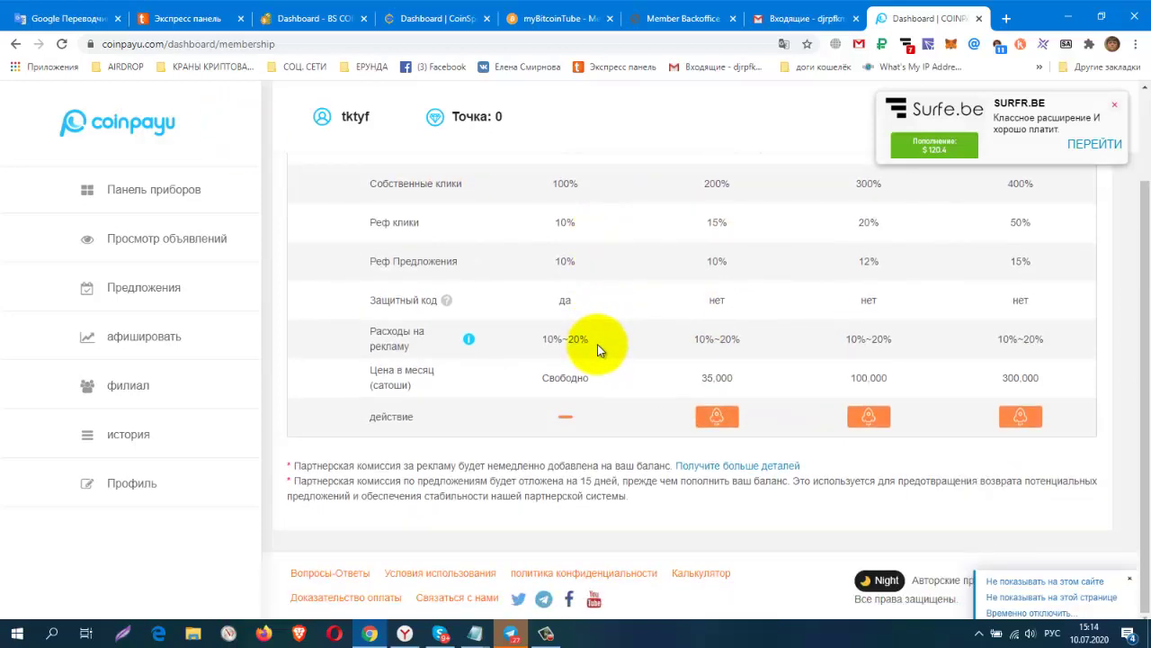
scroll(593, 349, "up", 2)
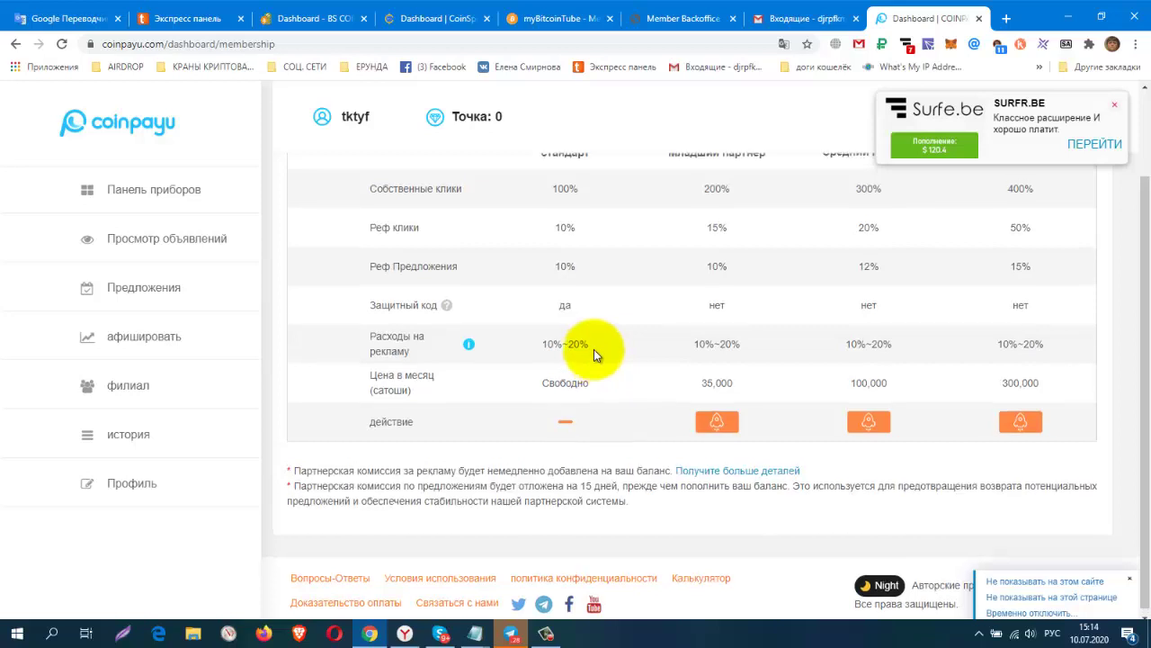
left_click(172, 205)
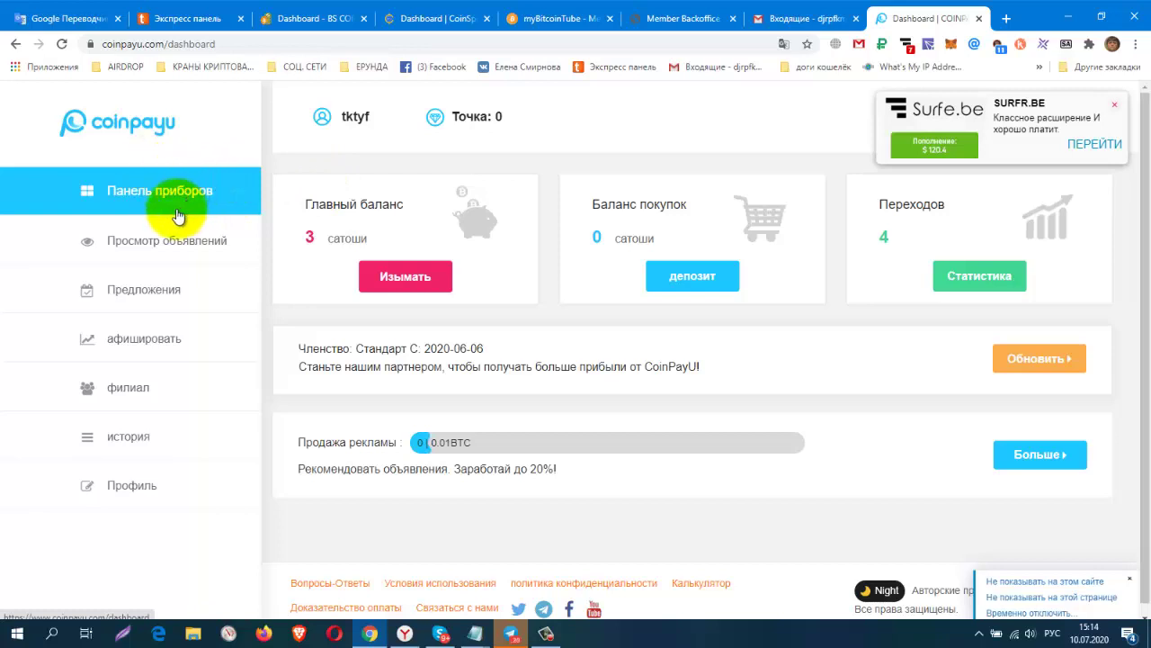
Step: Switch to the BSCoinsInfo dashboard and close the ad covering the account balance
left_click(298, 18)
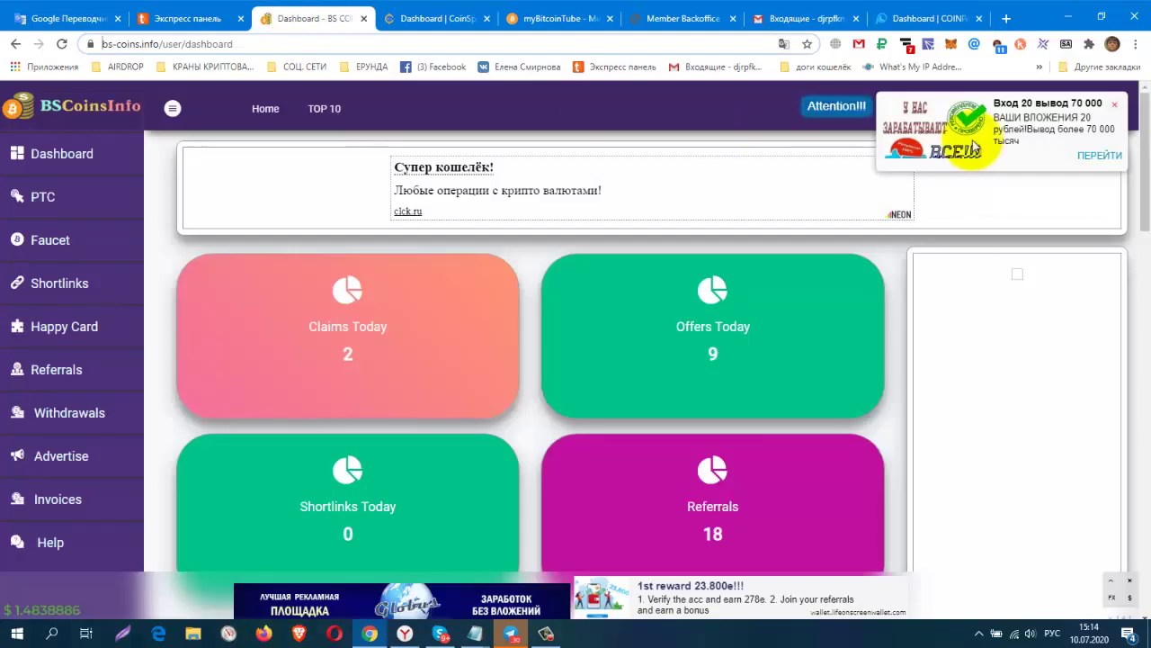
left_click(1115, 109)
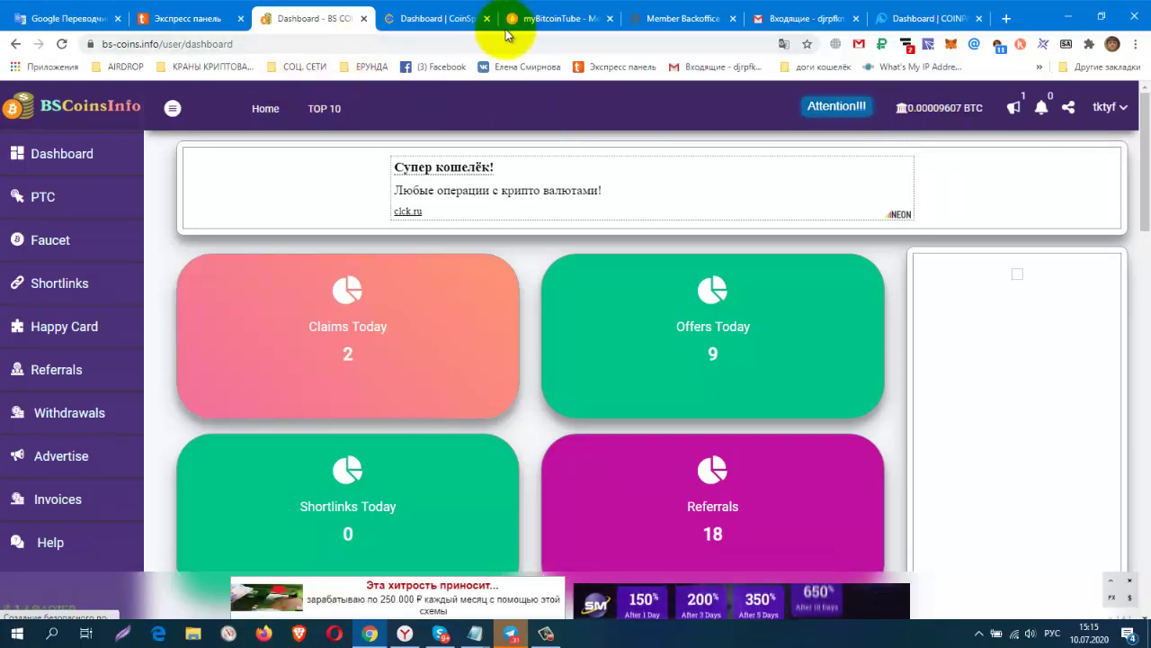
Step: Switch to the CoinSpeedy site, reload its dashboard and look through the list of surf ads available for viewing
left_click(434, 19)
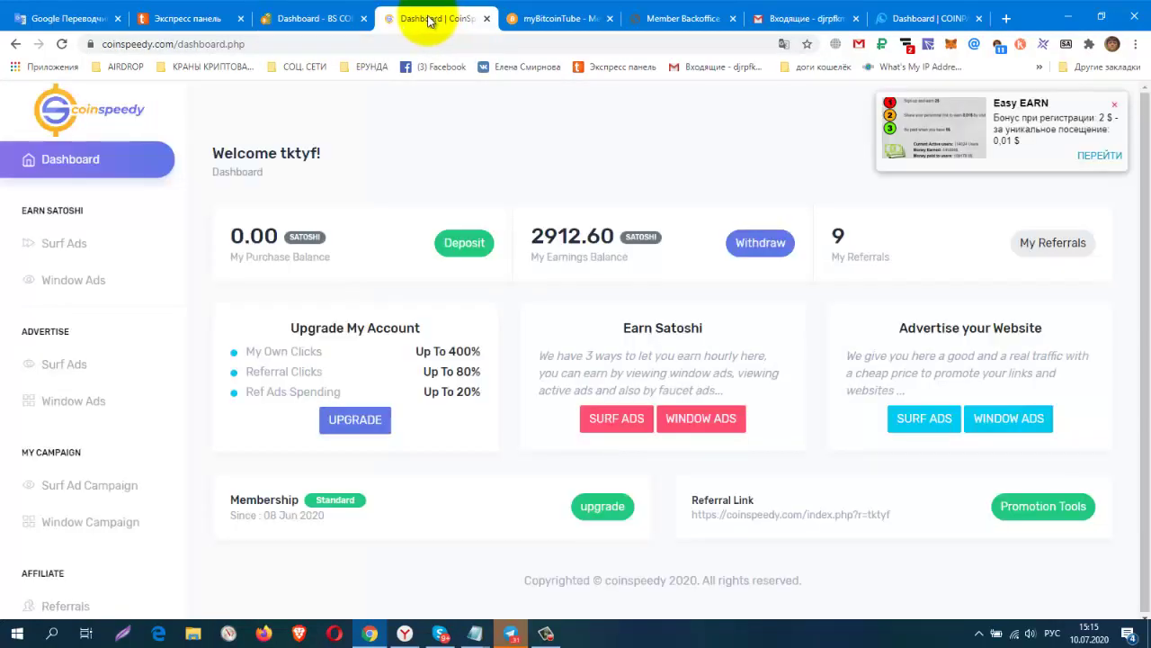
left_click(103, 159)
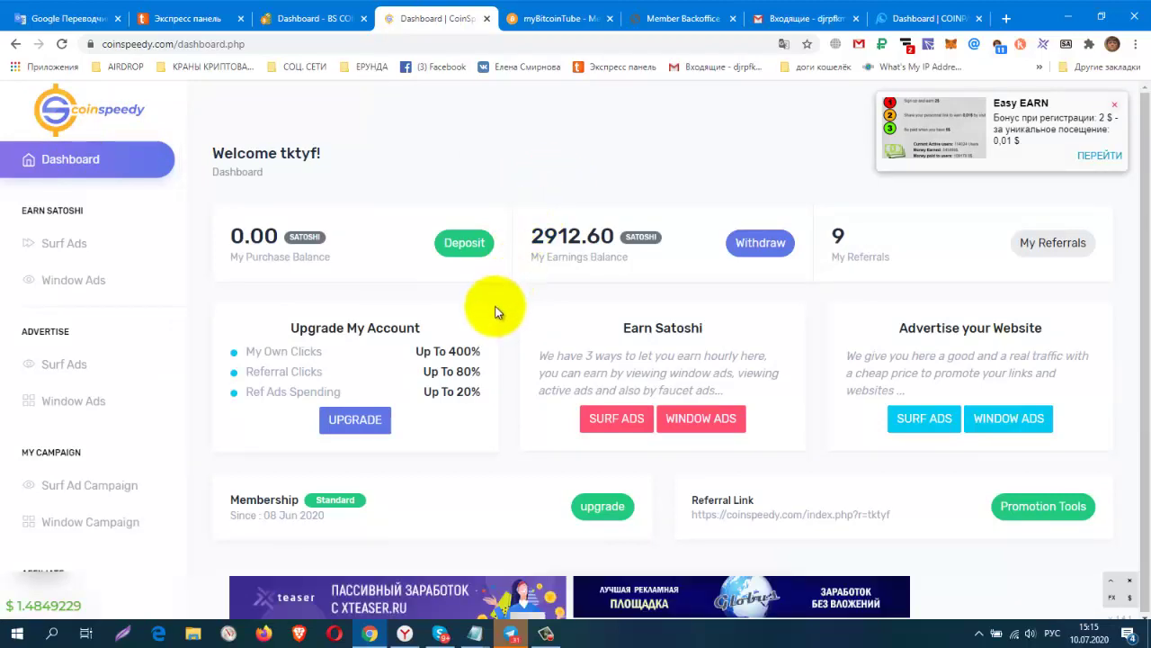
left_click(77, 253)
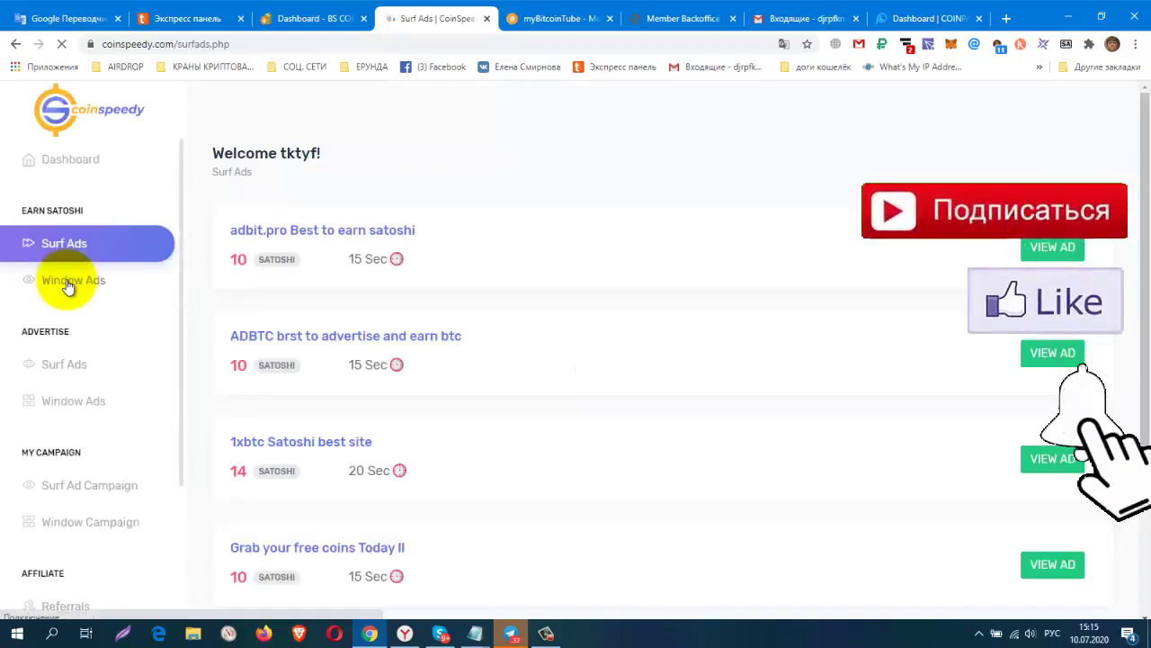
scroll(753, 365, "down", 2)
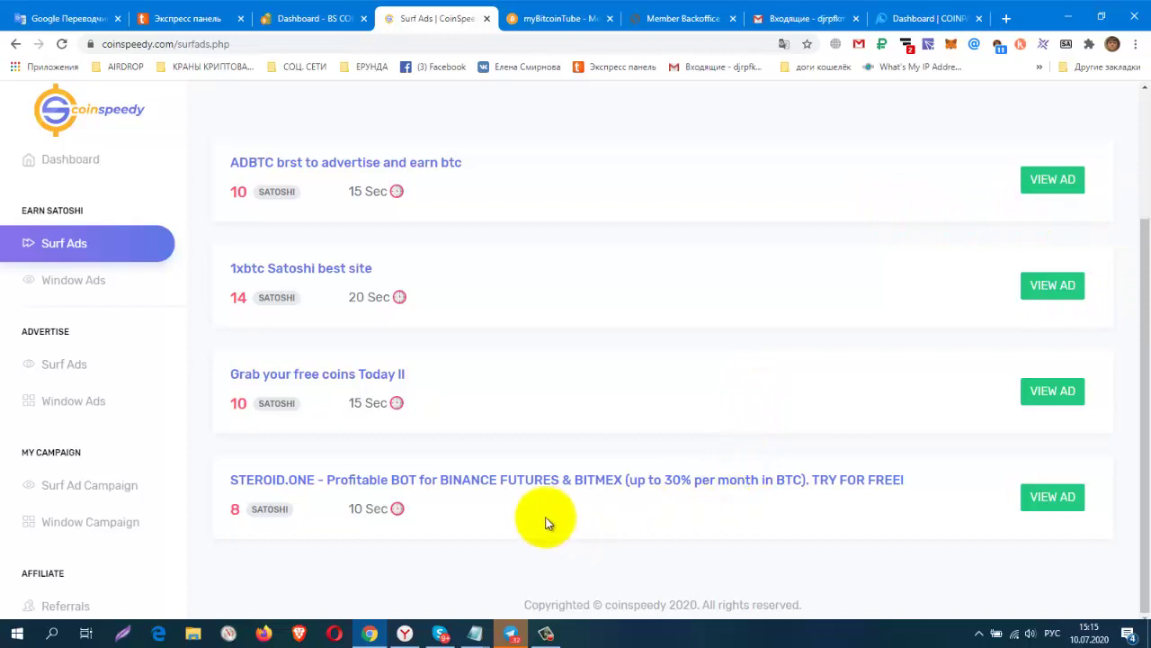
scroll(634, 445, "up", 2)
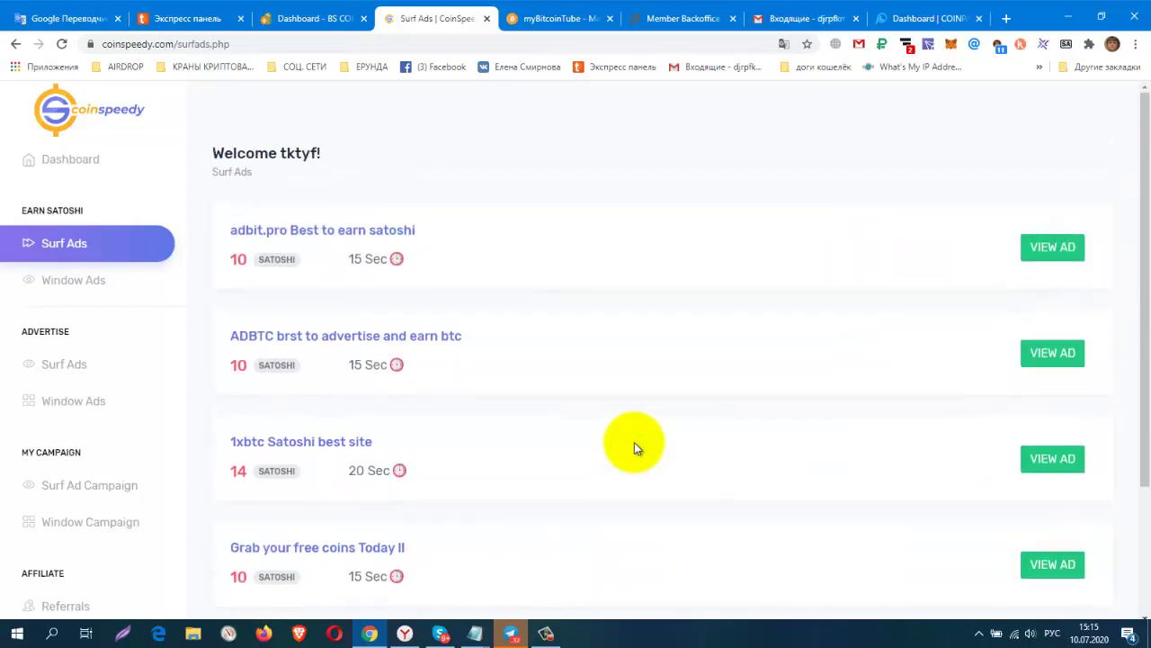
Step: Review the window ads available for earning satoshi on CoinSpeedy and return to its dashboard
left_click(51, 282)
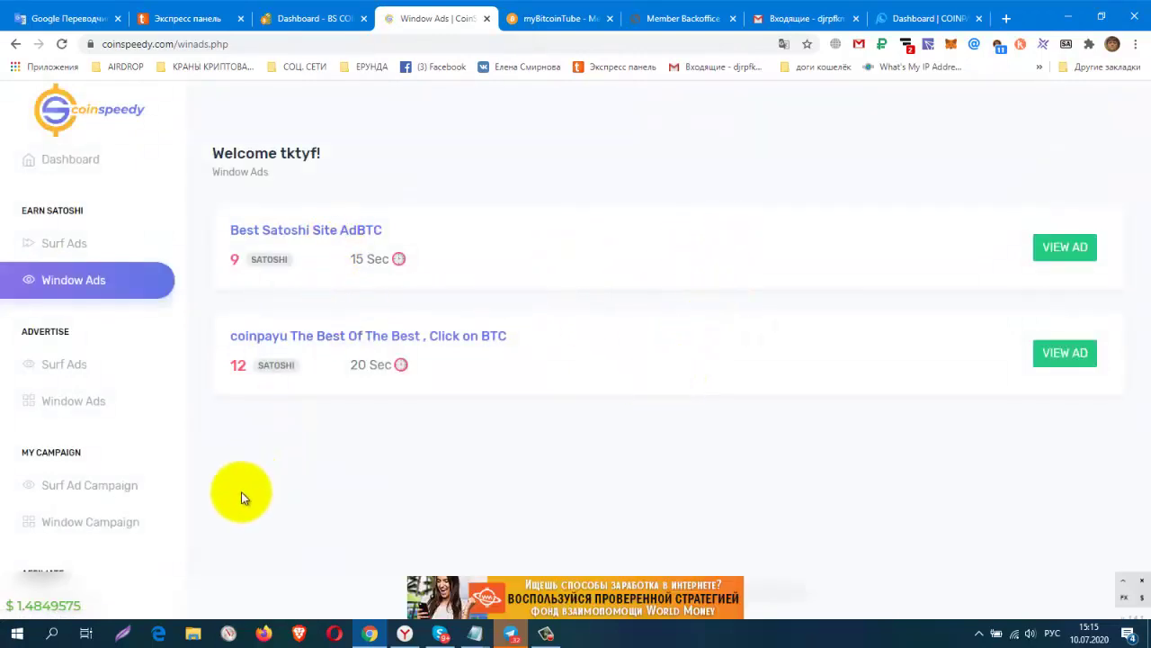
left_click(97, 162)
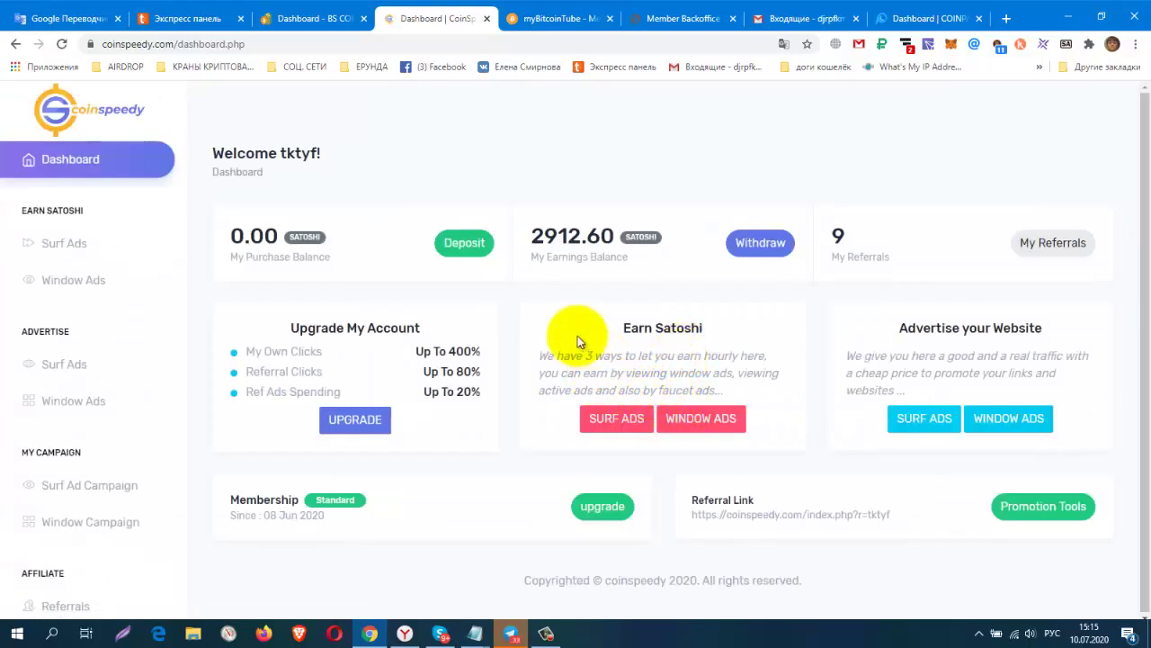
Step: Check the withdrawal minimum and withdraw list for the CoinSpeedy earnings balance, and switch back to the CoinPayU dashboard
left_click(772, 256)
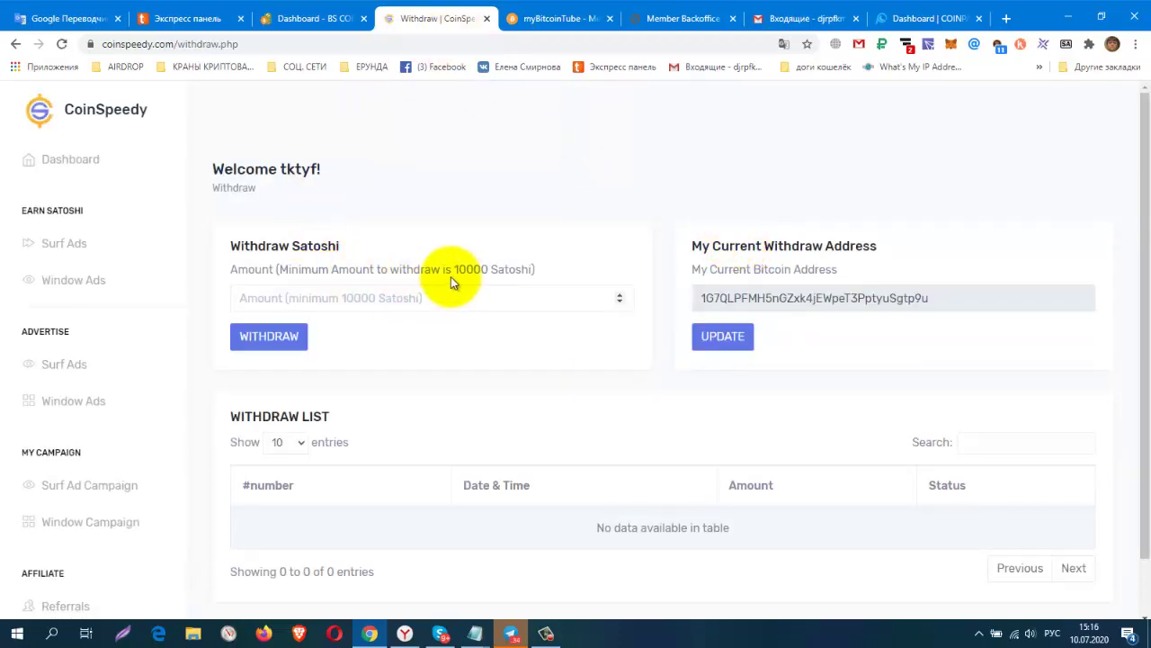
scroll(543, 379, "down", 1)
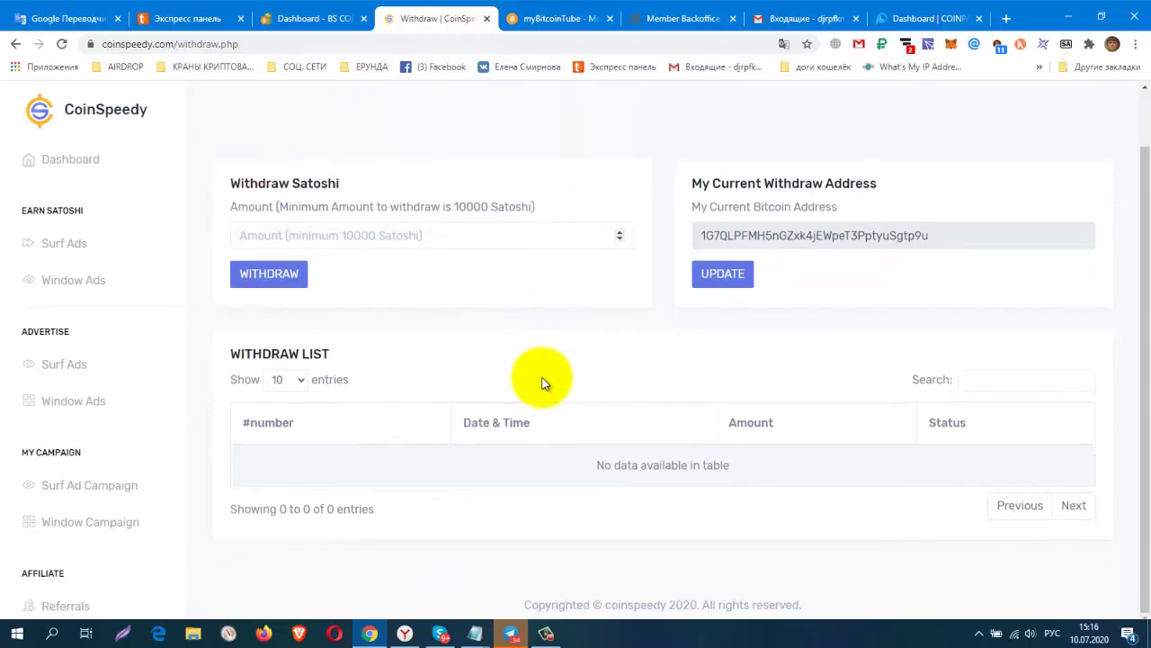
scroll(534, 372, "up", 1)
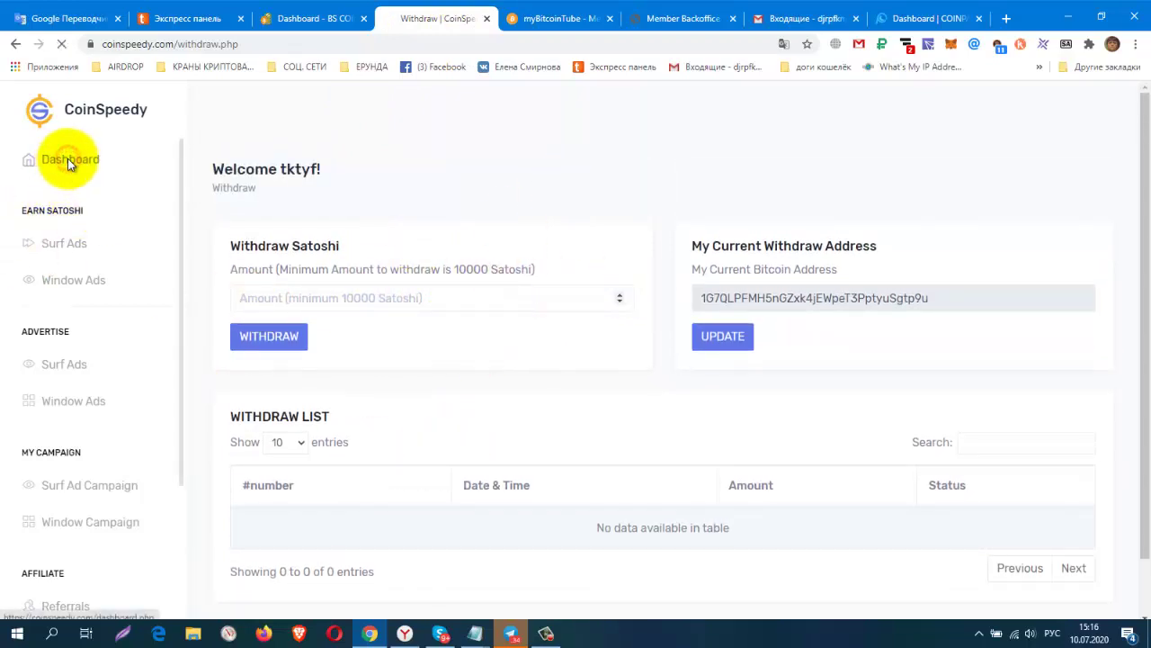
left_click(910, 20)
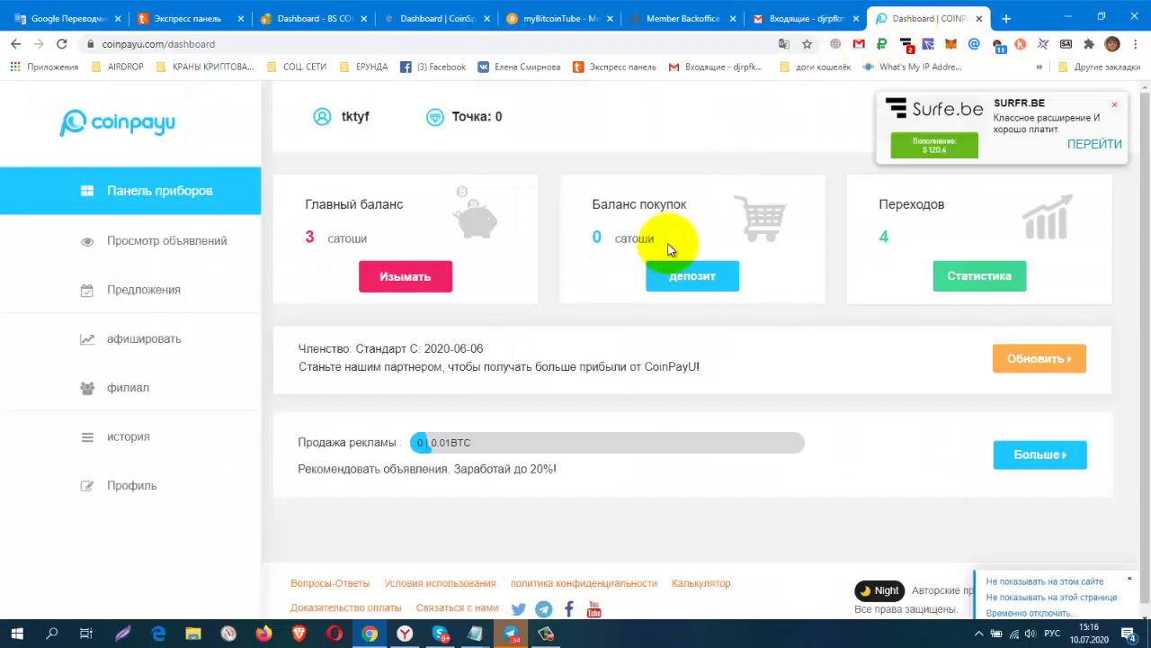